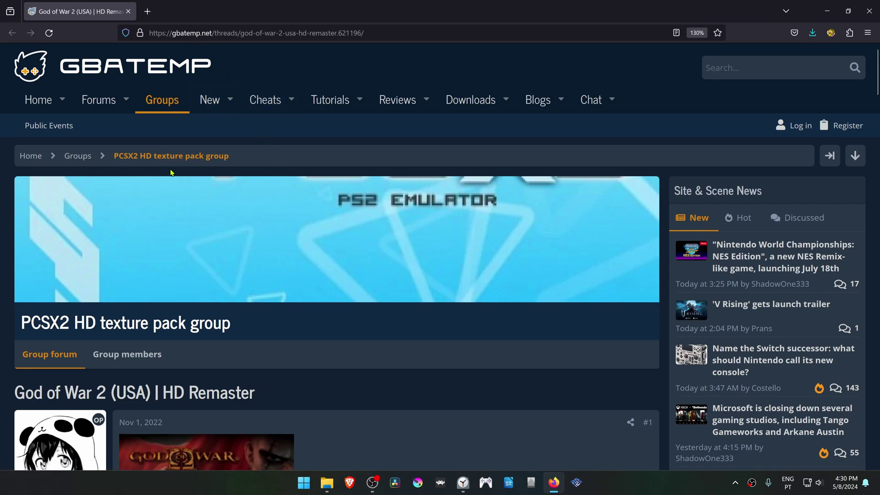
{"action": "scroll", "coordinate": [305, 208], "scroll_direction": "down", "scroll_amount": 2}
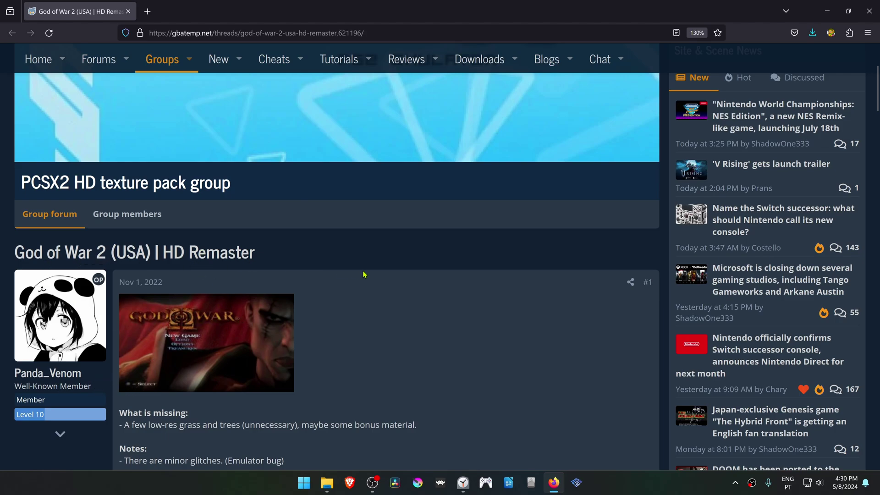
{"action": "scroll", "coordinate": [332, 275], "scroll_direction": "down", "scroll_amount": 4}
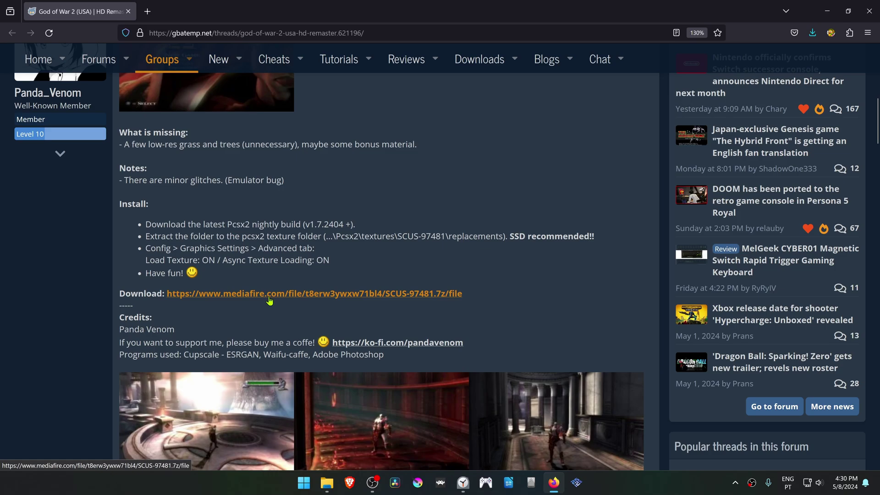
Download SCUS-97481.7z from the GBAtemp MediaFire link and save it to the Desktop.
{"action": "left_click", "coordinate": [270, 293]}
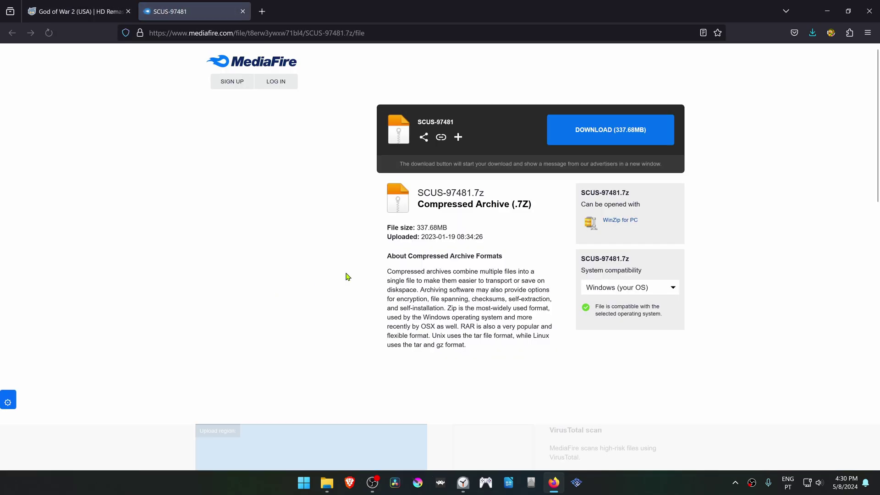
{"action": "left_click", "coordinate": [626, 141]}
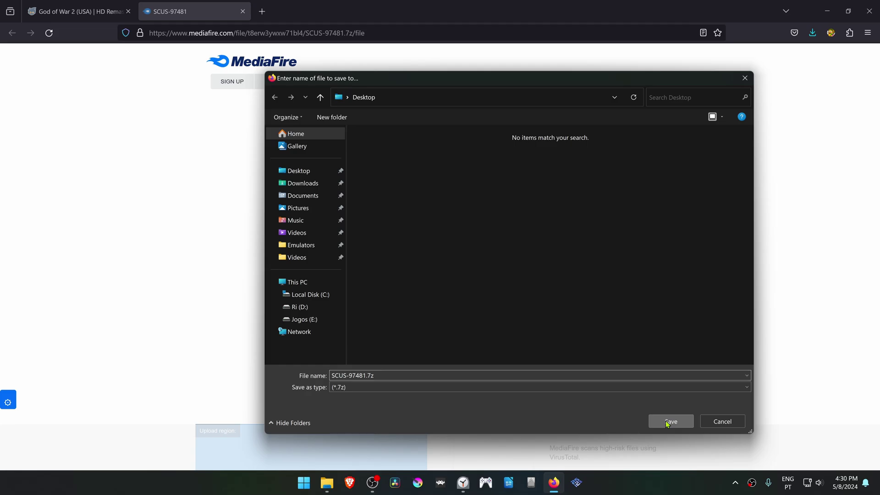
{"action": "left_click", "coordinate": [670, 422]}
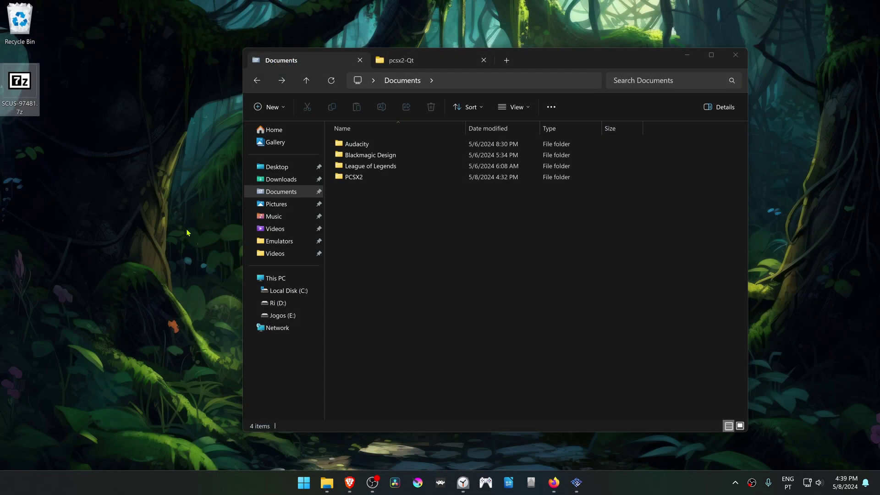
Browse to Documents > PCSX2 > textures and open the SCUS-97481.7z archive in 7-Zip.
{"action": "left_click", "coordinate": [370, 288]}
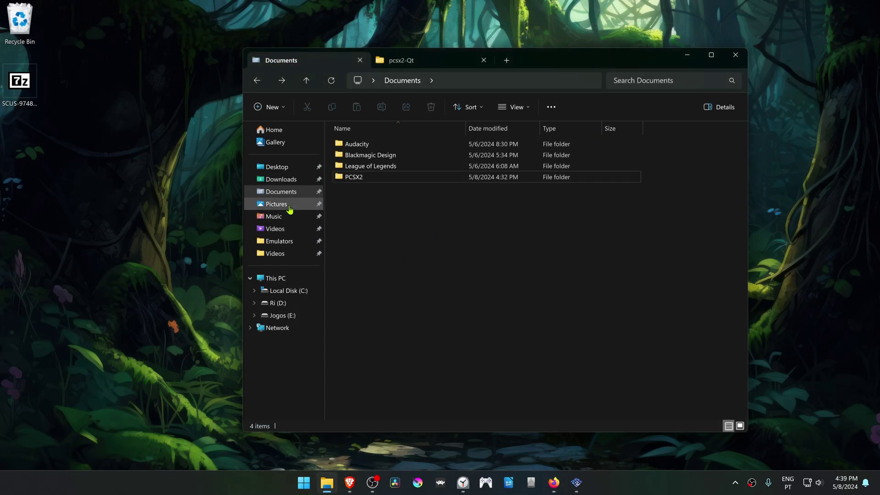
{"action": "left_click", "coordinate": [281, 192]}
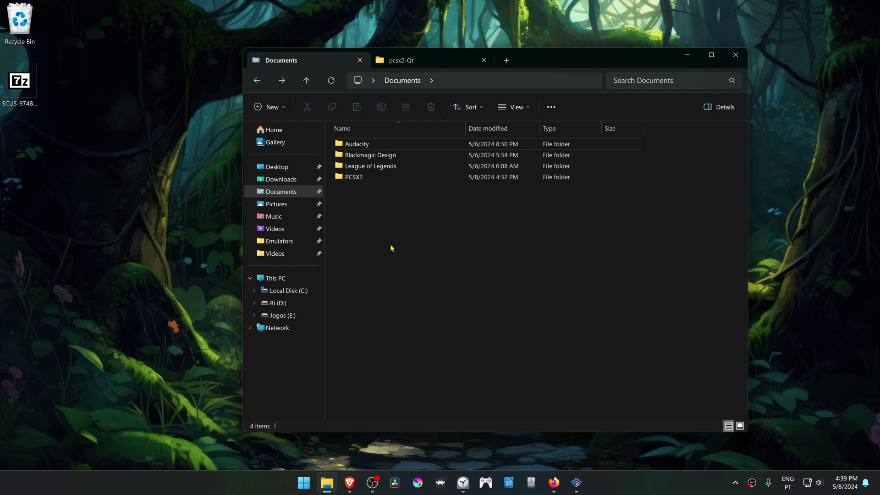
{"action": "double_click", "coordinate": [375, 181]}
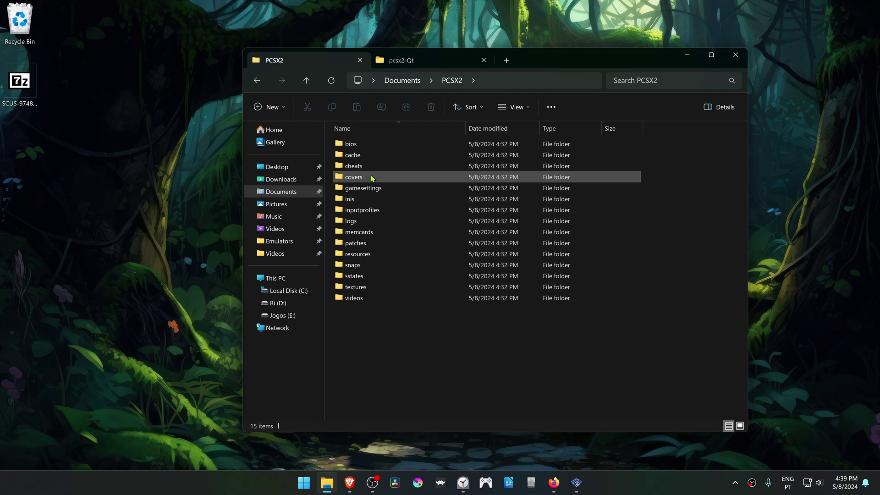
{"action": "double_click", "coordinate": [375, 290]}
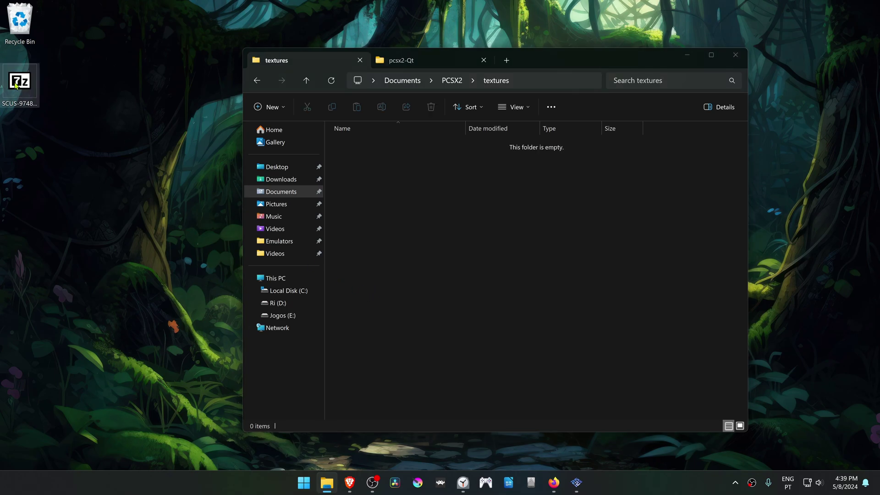
{"action": "double_click", "coordinate": [20, 83]}
{"action": "mouse_move", "coordinate": [313, 153]}
{"action": "left_mouse_down"}
{"action": "mouse_move", "coordinate": [416, 163]}
{"action": "mouse_move", "coordinate": [267, 178]}
{"action": "left_mouse_up"}
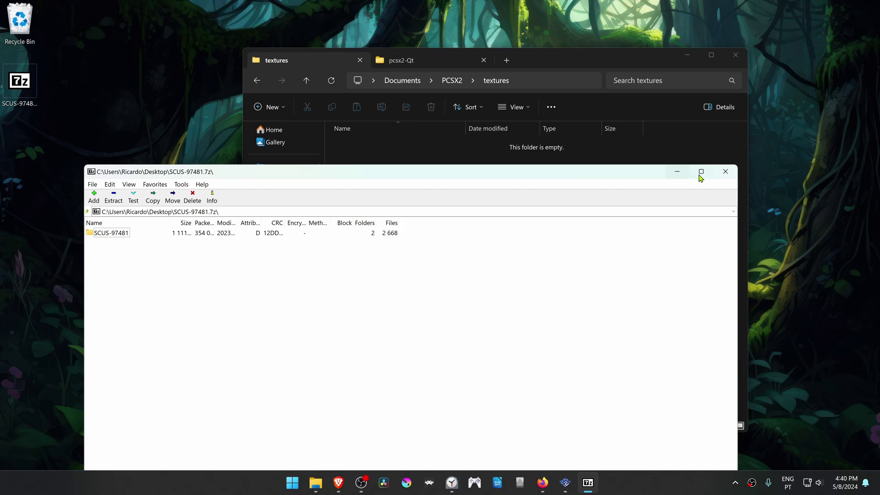
Restore the 7-Zip window and open the textures folder in the pcsx2-Qt tab.
{"action": "double_click", "coordinate": [683, 173]}
{"action": "left_click", "coordinate": [682, 174]}
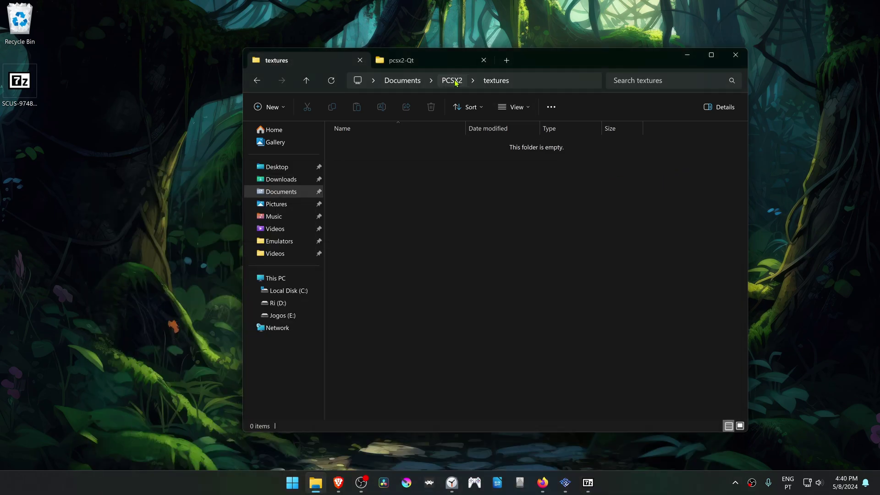
{"action": "left_click", "coordinate": [436, 62]}
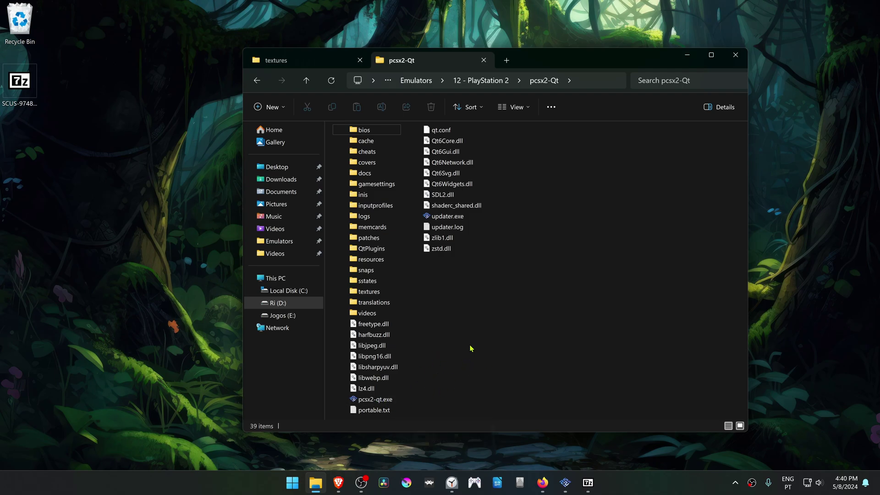
{"action": "double_click", "coordinate": [380, 292]}
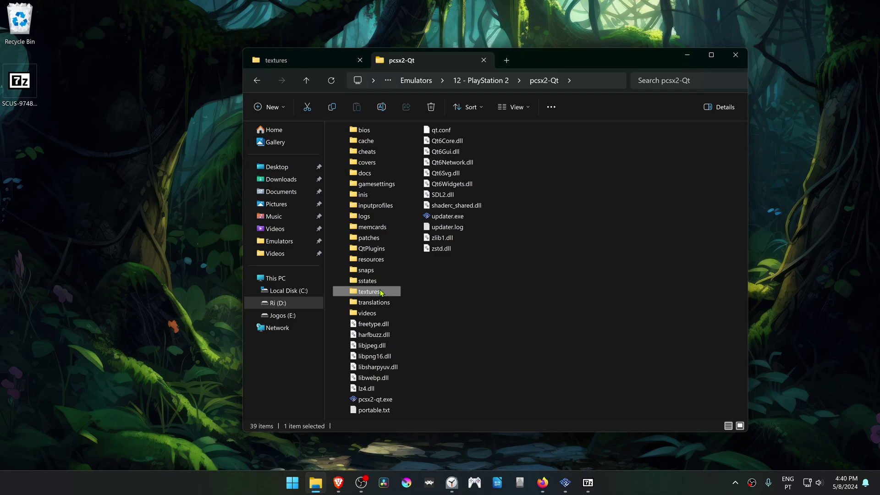
Drag the SCUS-97481 folder from 7-Zip into pcsx2-Qt textures, then close 7-Zip.
{"action": "left_click", "coordinate": [588, 482]}
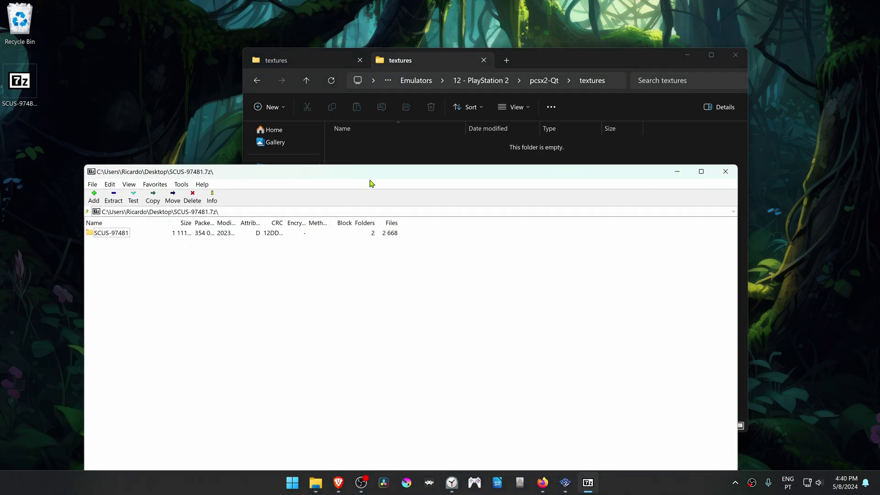
{"action": "left_click_drag", "start_coordinate": [368, 182], "coordinate": [731, 164]}
{"action": "left_click_drag", "start_coordinate": [488, 215], "coordinate": [421, 226]}
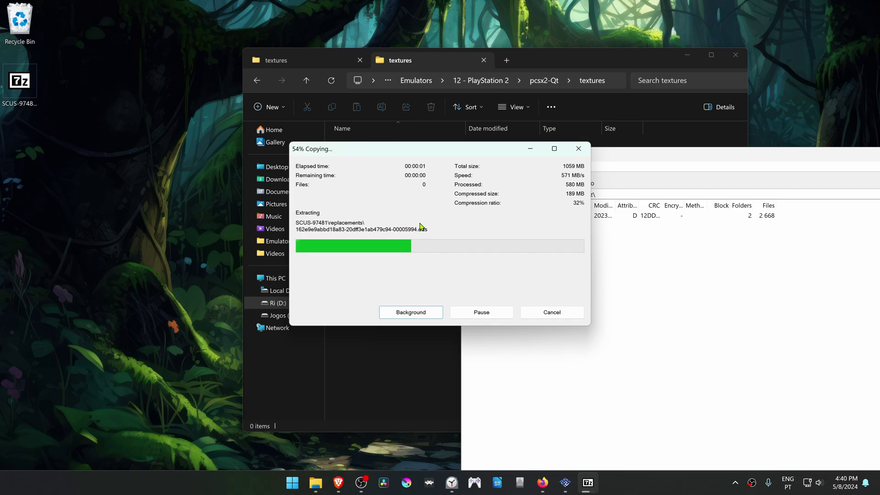
{"action": "left_click_drag", "start_coordinate": [731, 164], "coordinate": [433, 166]}
{"action": "left_click", "coordinate": [646, 167]}
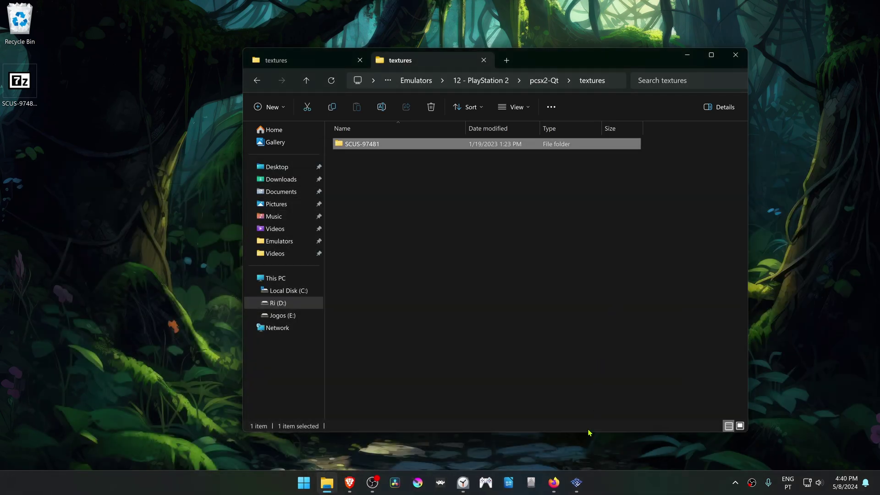
Bring up PCSX2 and open the context menu on the God of War II (SCUS-97481) row.
{"action": "left_click", "coordinate": [576, 482]}
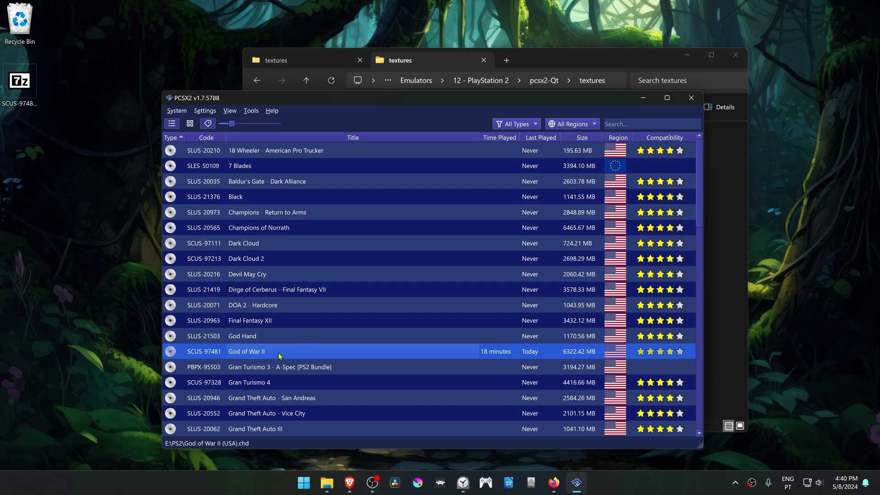
{"action": "right_click", "coordinate": [304, 355]}
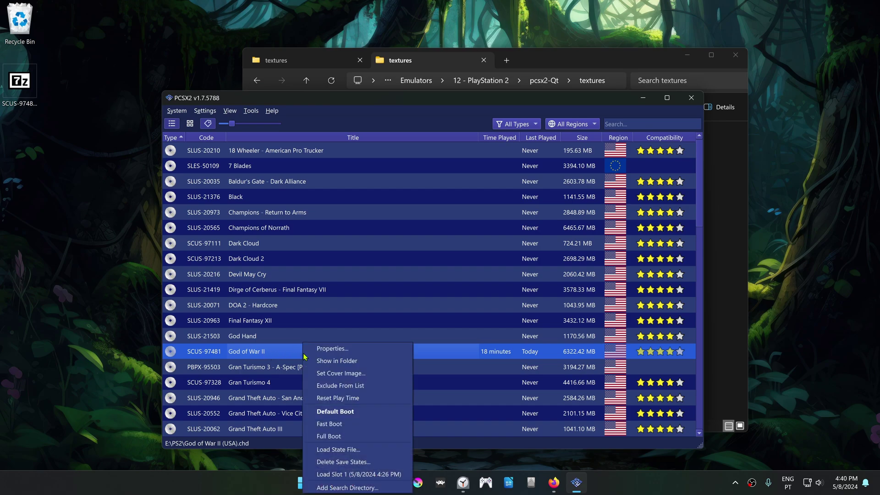
In God of War II's Graphics > Rendering properties, set Internal Resolution to 4x Native (~1440p/2K).
{"action": "left_click", "coordinate": [388, 350]}
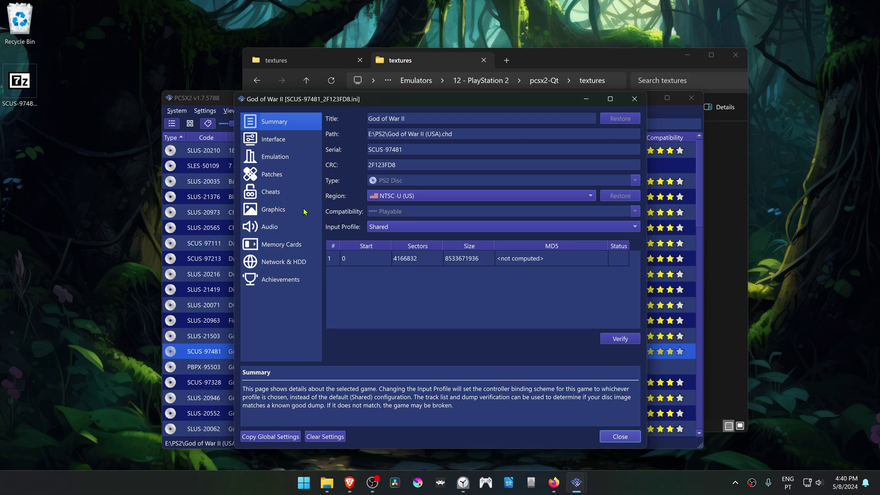
{"action": "left_click", "coordinate": [304, 211]}
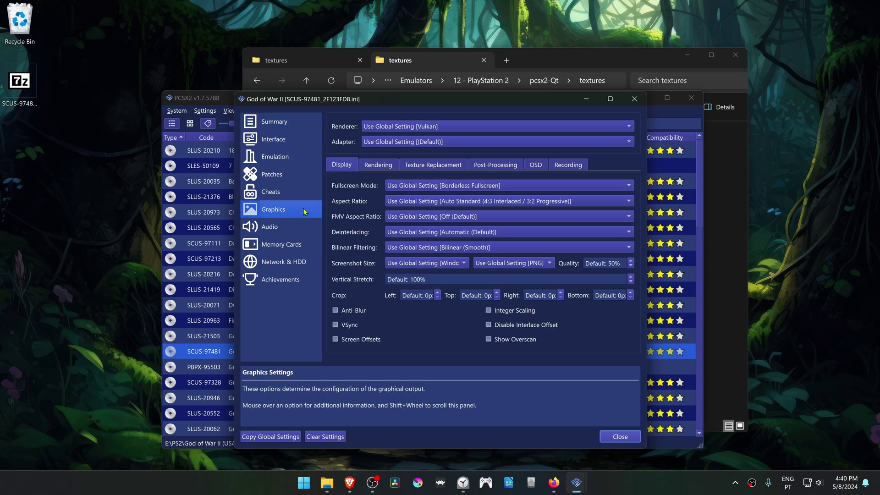
{"action": "left_click", "coordinate": [389, 166]}
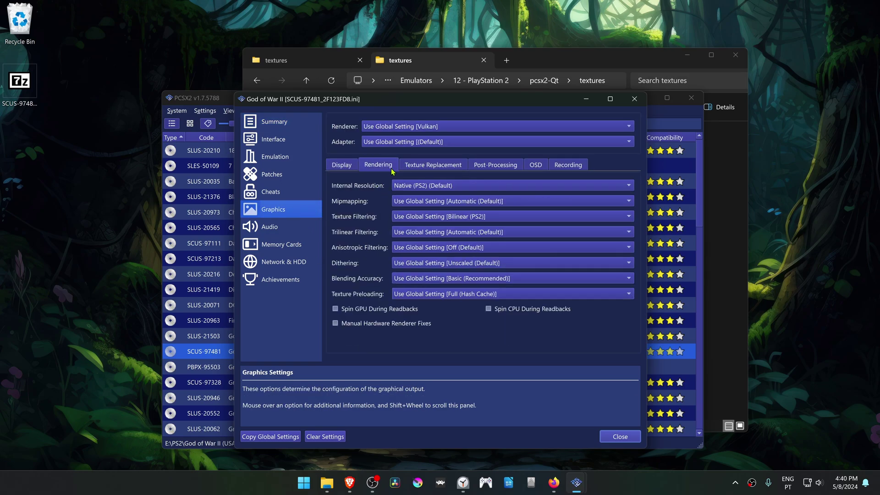
{"action": "left_click", "coordinate": [436, 186]}
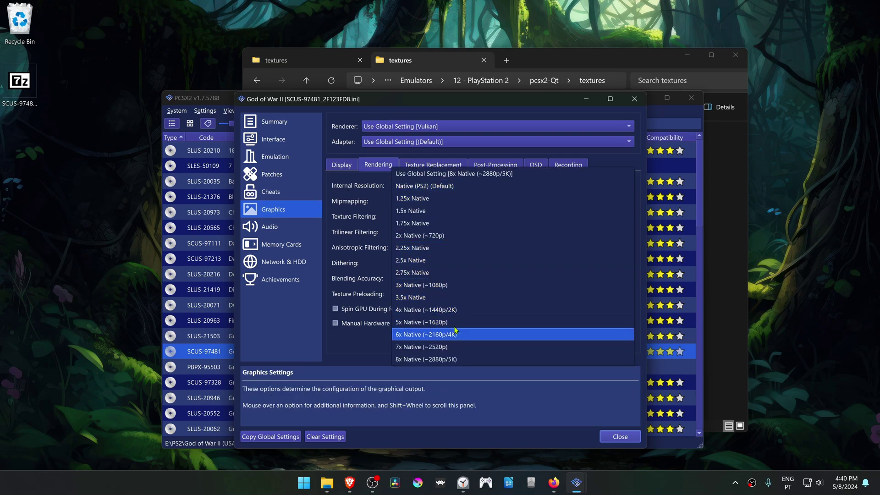
{"action": "left_click", "coordinate": [456, 310]}
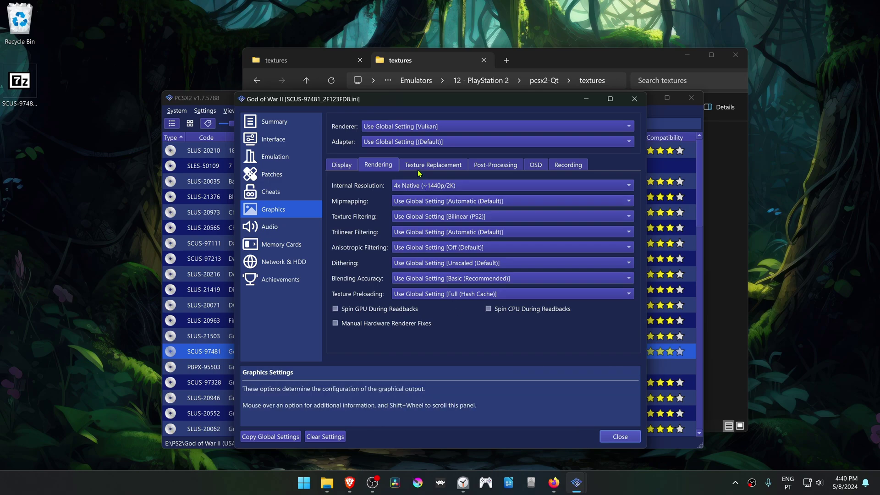
Enable Load Textures and Asynchronous Texture Loading, close properties, and launch God of War II.
{"action": "left_click", "coordinate": [452, 168]}
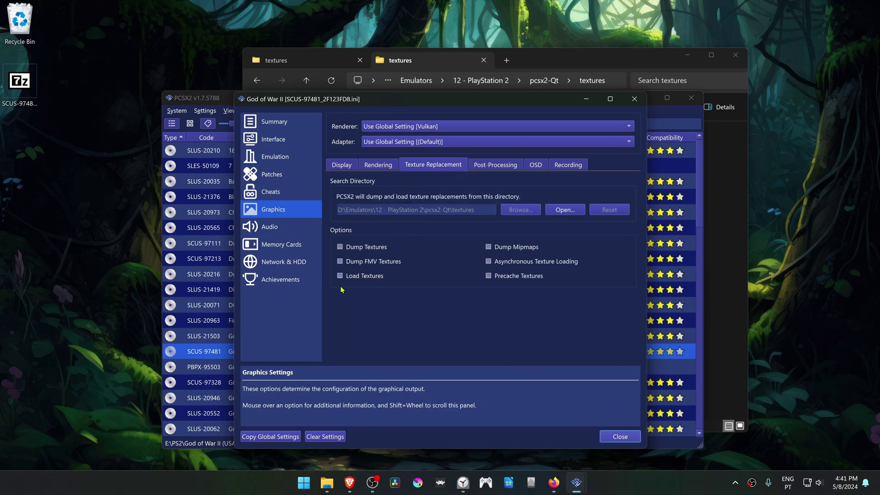
{"action": "mouse_move", "coordinate": [363, 276]}
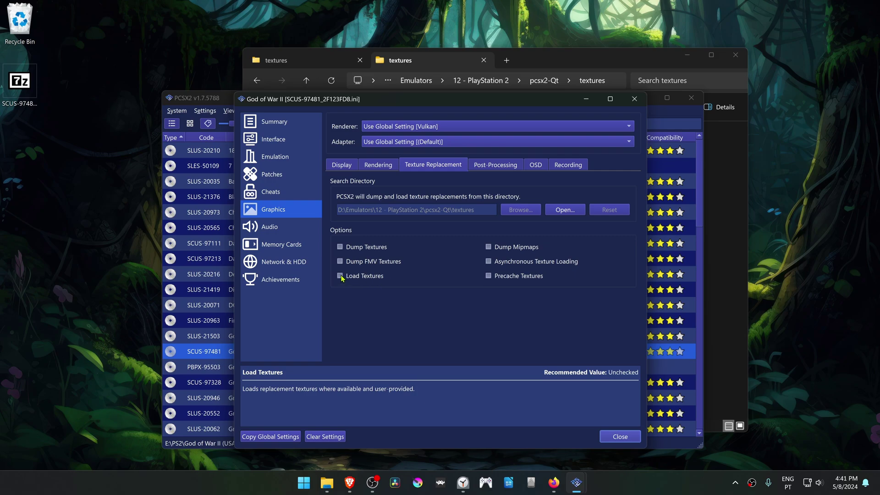
{"action": "left_click", "coordinate": [341, 276]}
{"action": "mouse_move", "coordinate": [489, 262]}
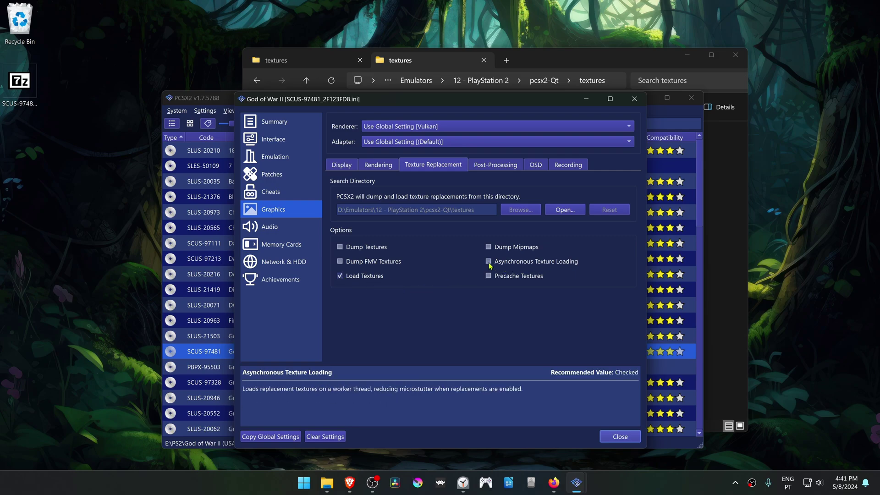
{"action": "left_click", "coordinate": [489, 262]}
{"action": "left_click", "coordinate": [620, 437]}
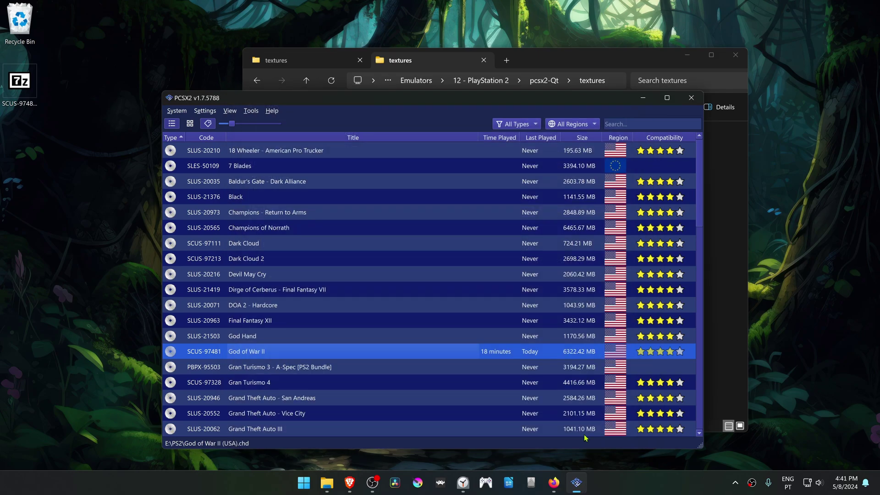
{"action": "double_click", "coordinate": [300, 352]}
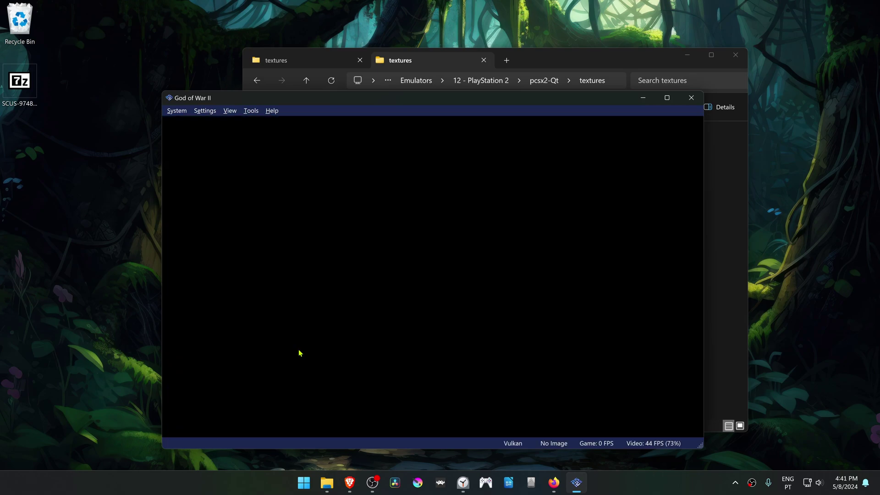